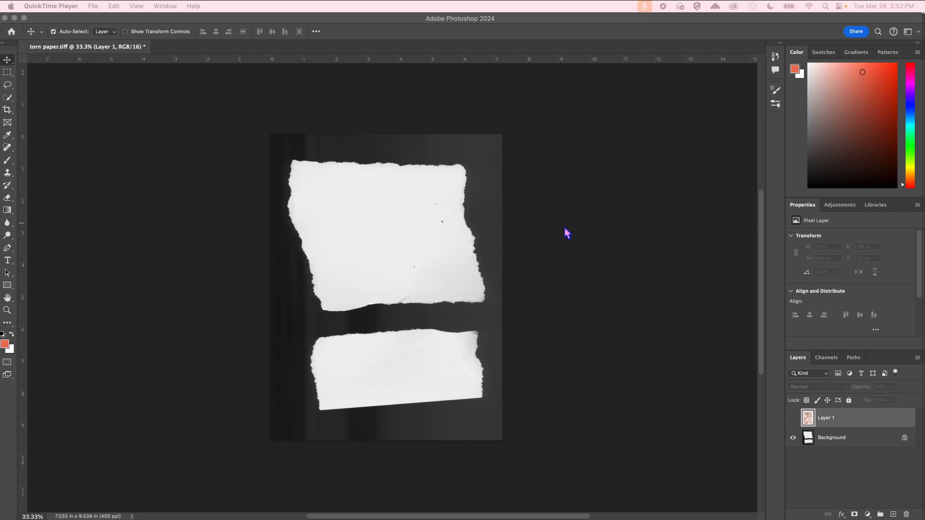
Browse the Image menu and briefly show, then hide, the poster layer over the torn paper.
{"action": "left_click", "coordinate": [180, 20]}
{"action": "left_click", "coordinate": [137, 7]}
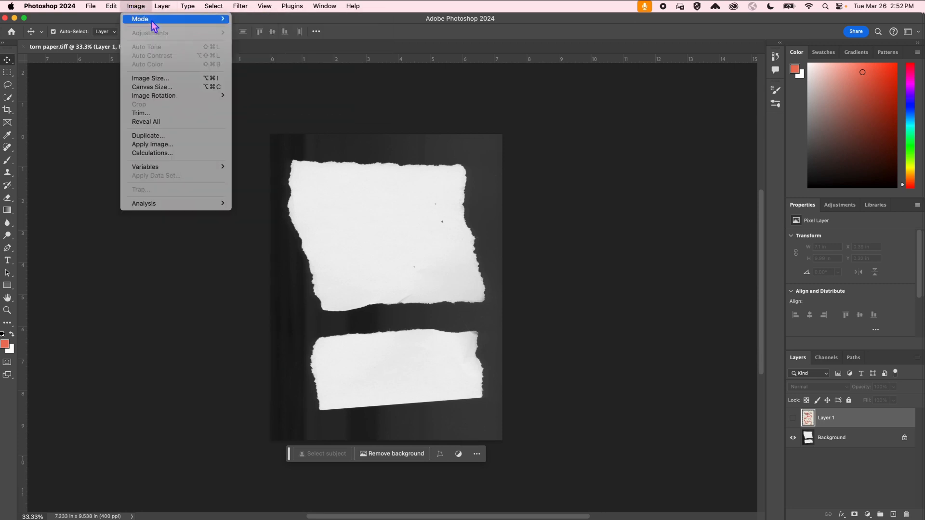
{"action": "mouse_move", "coordinate": [152, 22]}
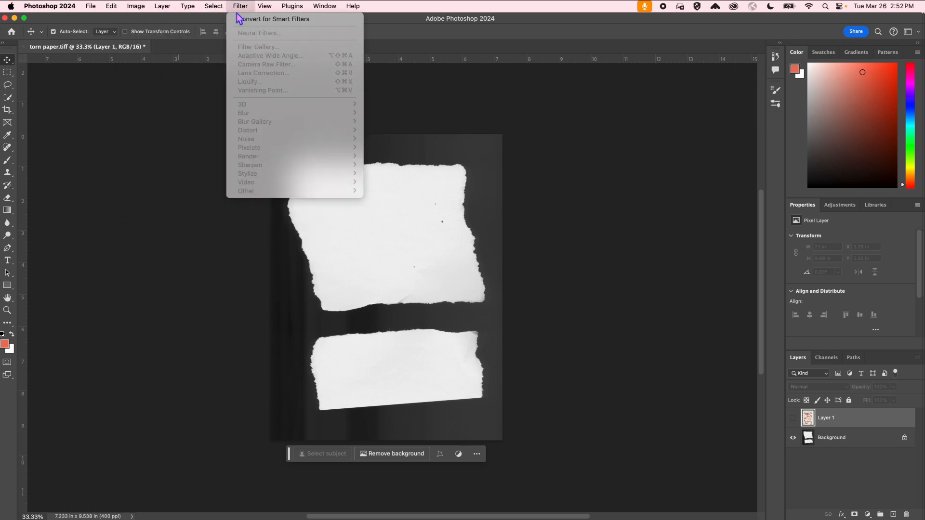
{"action": "left_click", "coordinate": [63, 203]}
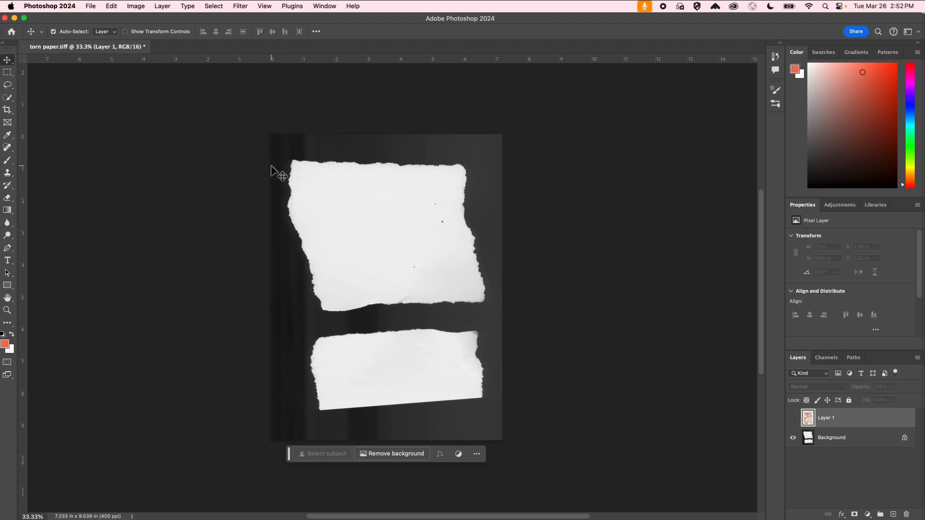
{"action": "left_click", "coordinate": [793, 418]}
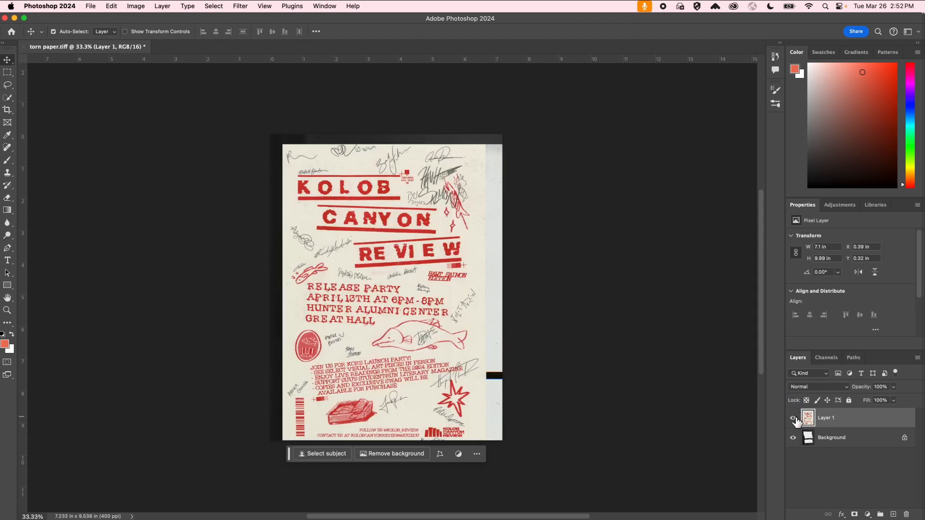
{"action": "left_click", "coordinate": [793, 419]}
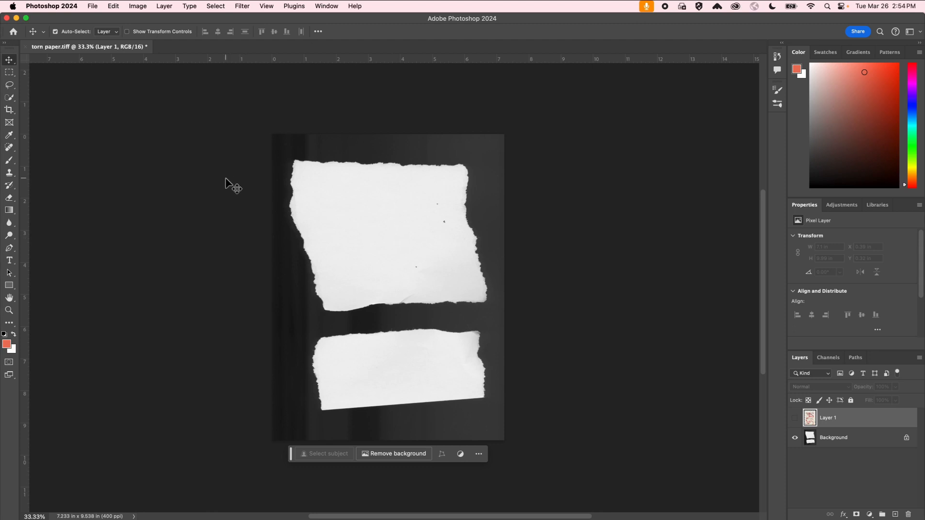
Unlock the Background into Layer 0 and quick-select the upper and lower torn-paper pieces.
{"action": "left_click", "coordinate": [867, 442]}
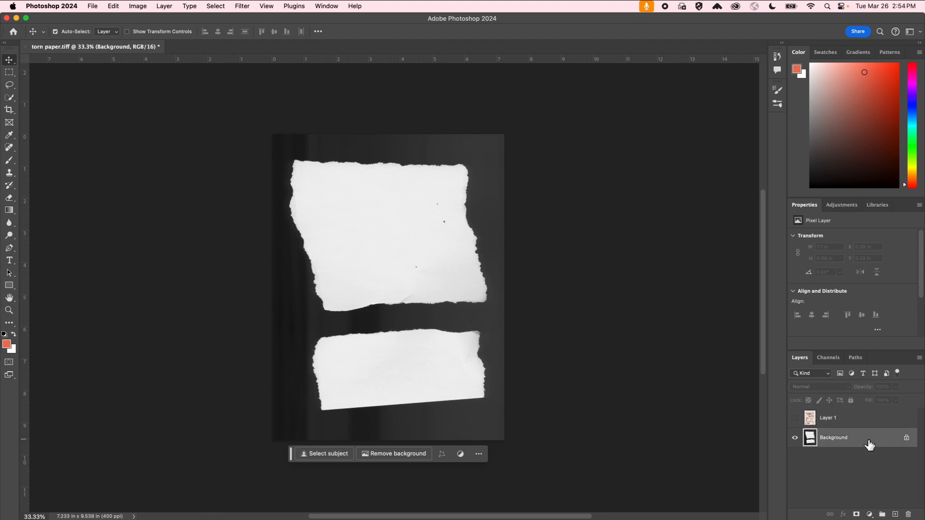
{"action": "left_click", "coordinate": [907, 439]}
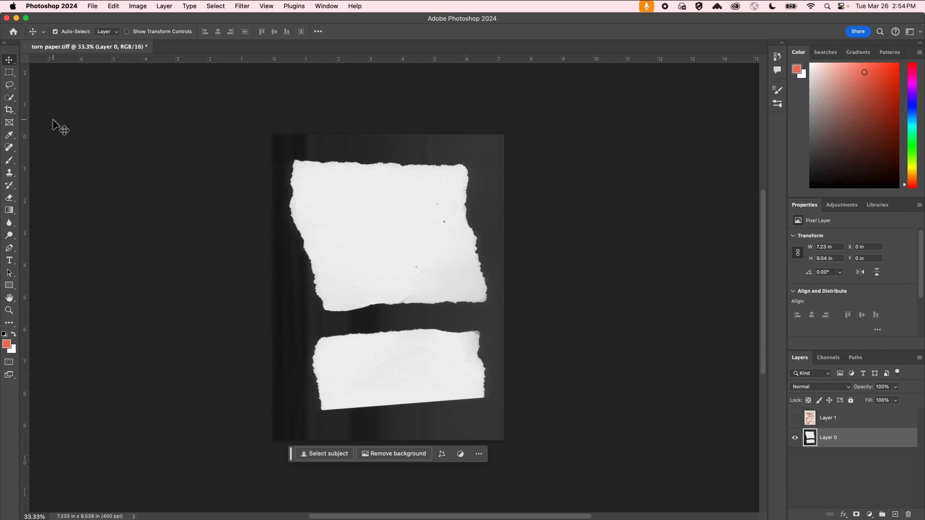
{"action": "left_click", "coordinate": [10, 97]}
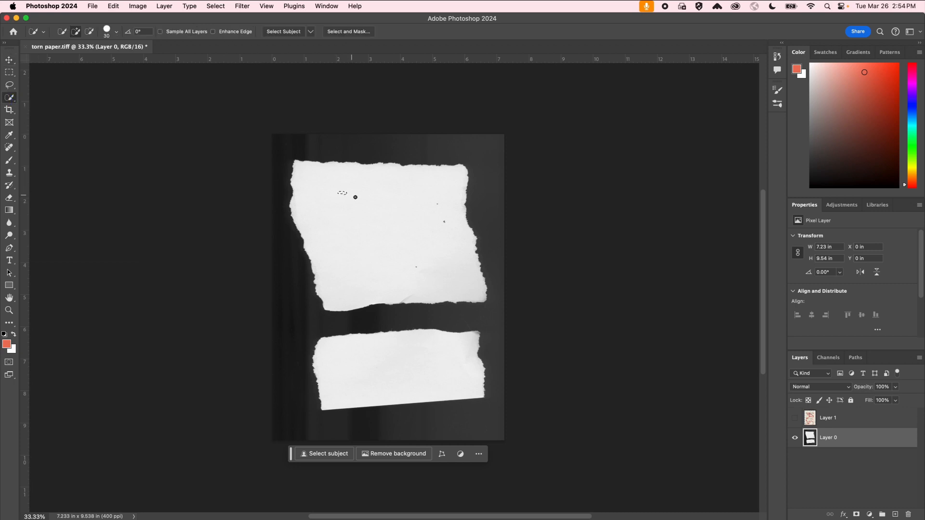
{"action": "left_click_drag", "start_coordinate": [355, 196], "coordinate": [410, 227]}
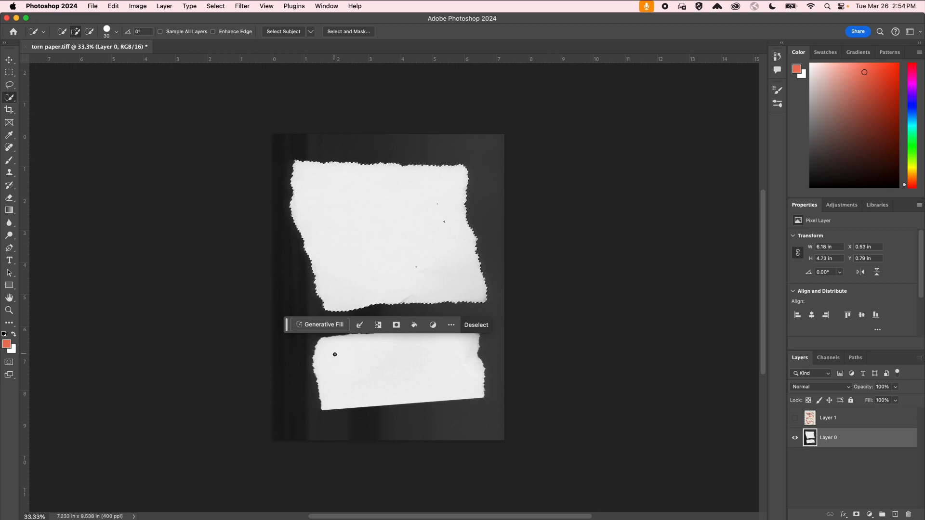
{"action": "left_click_drag", "start_coordinate": [332, 355], "coordinate": [414, 380]}
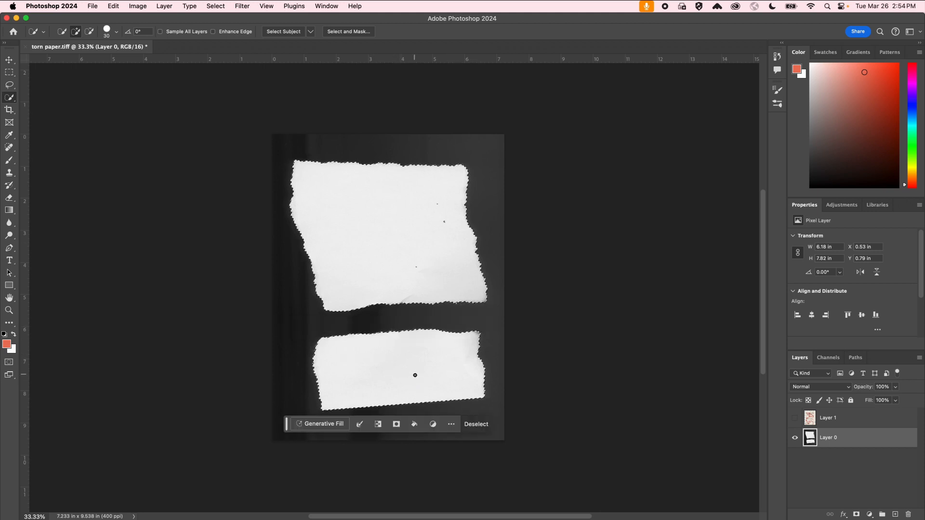
Invert the selection and delete the dark background.
{"action": "left_click", "coordinate": [216, 6]}
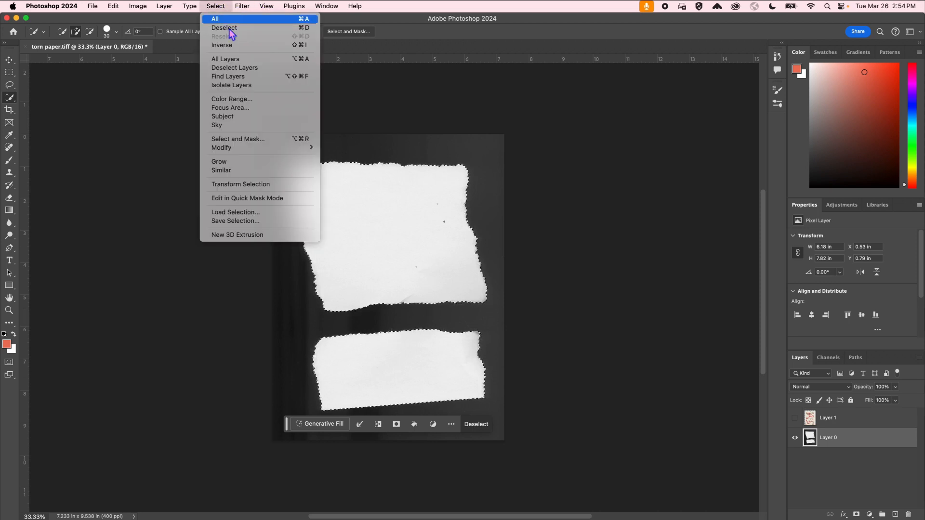
{"action": "left_click", "coordinate": [237, 45]}
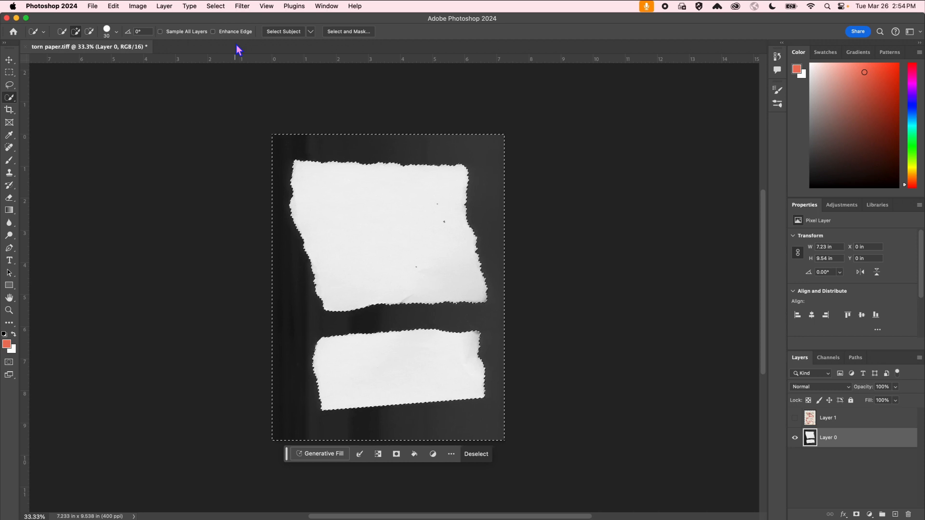
{"action": "key", "text": "Delete"}
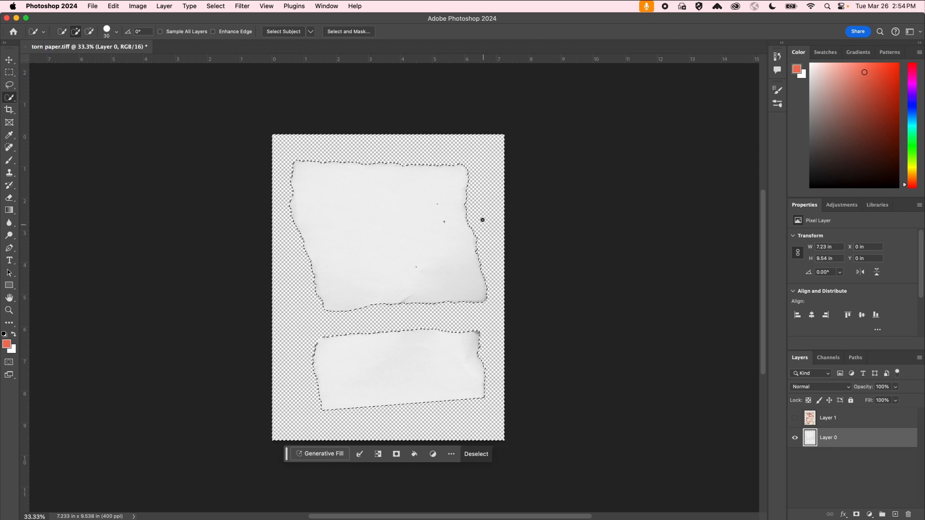
Undo the background deletion, deselect, and return to the Move tool.
{"action": "left_click", "coordinate": [9, 72]}
{"action": "key", "text": "super+d"}
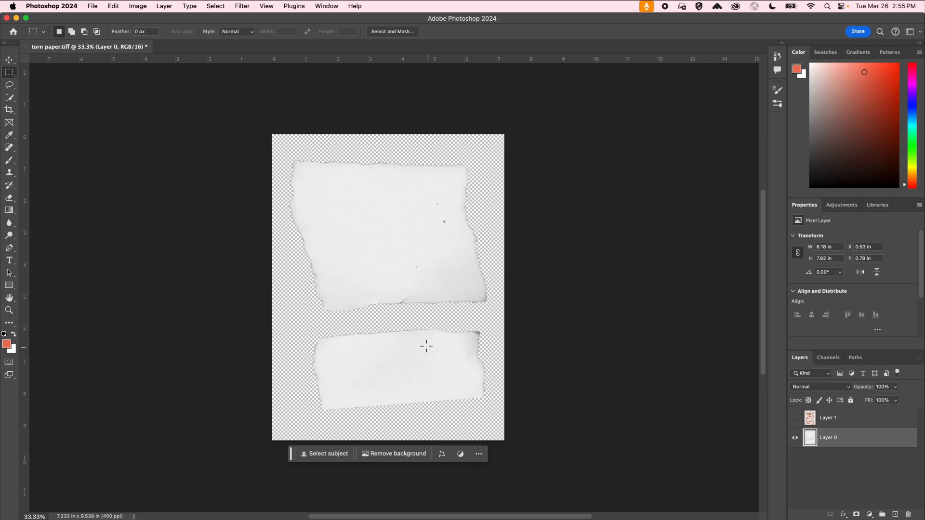
{"action": "key", "text": "super+z"}
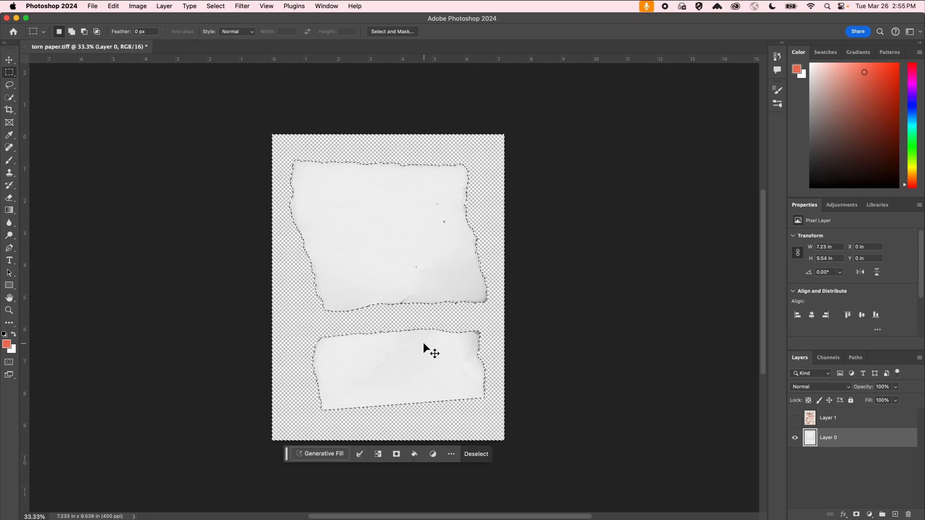
{"action": "key", "text": "super+z"}
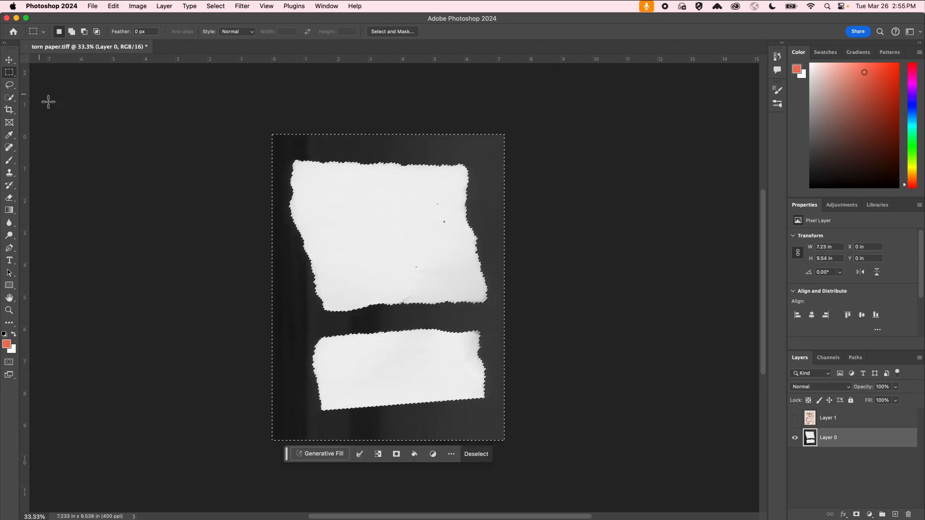
{"action": "key", "text": "super+d"}
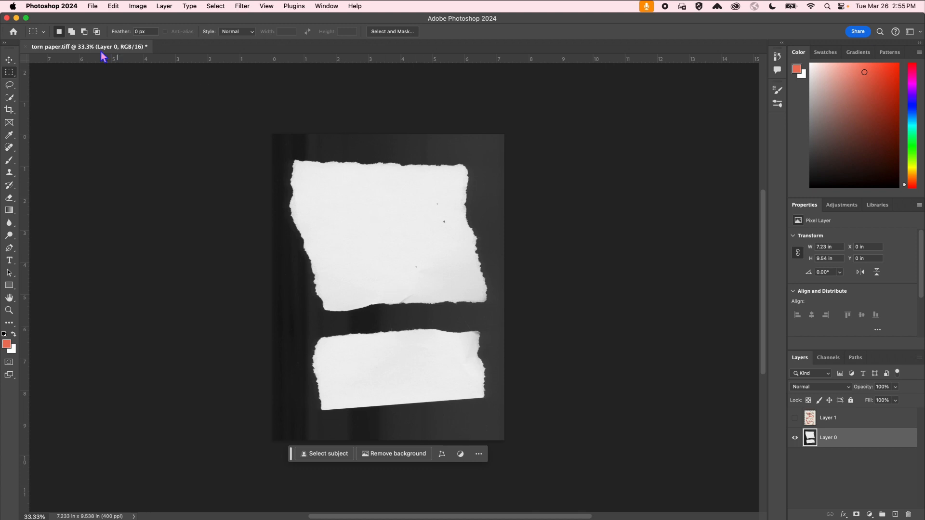
{"action": "left_click", "coordinate": [9, 60]}
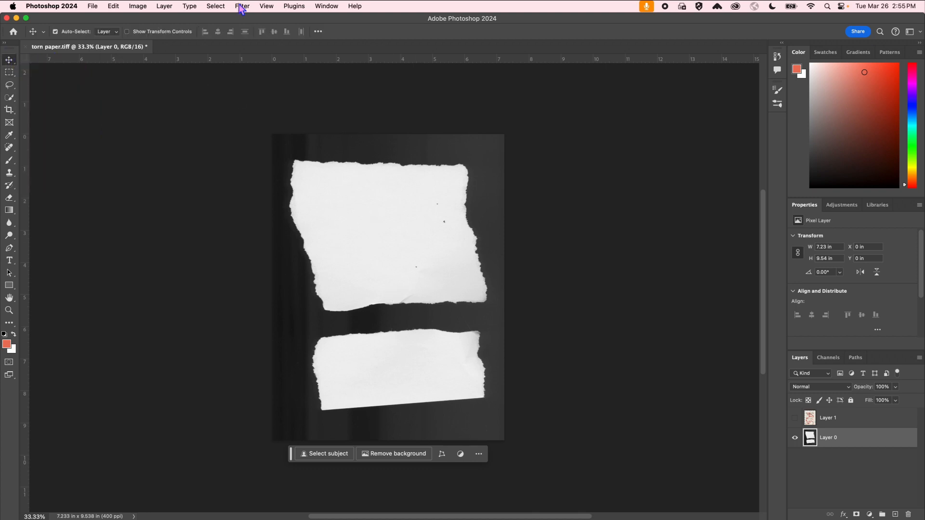
{"action": "left_click", "coordinate": [215, 6]}
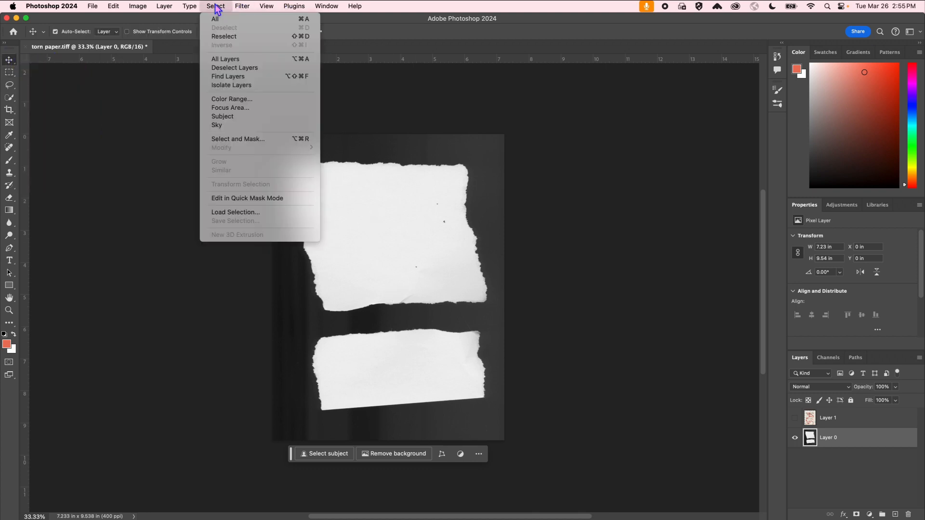
Sample the white paper in Color Range, settle Fuzziness at 39, and apply the selection.
{"action": "left_click", "coordinate": [267, 98]}
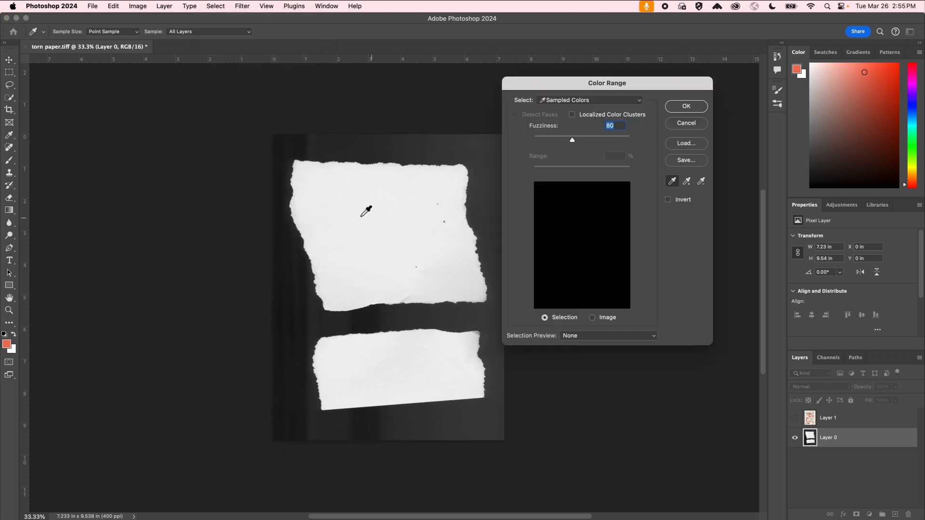
{"action": "left_click", "coordinate": [388, 219]}
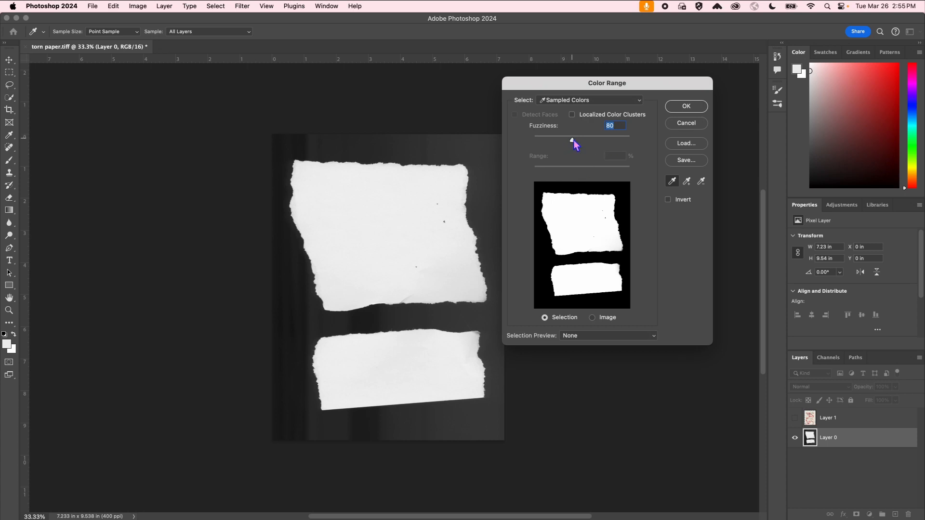
{"action": "left_click_drag", "start_coordinate": [574, 141], "coordinate": [649, 138]}
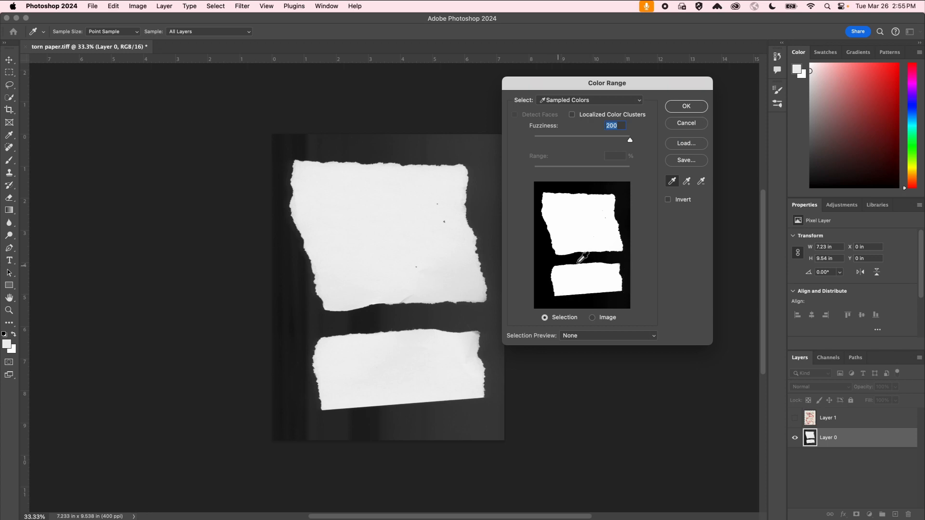
{"action": "left_click_drag", "start_coordinate": [580, 139], "coordinate": [553, 141]}
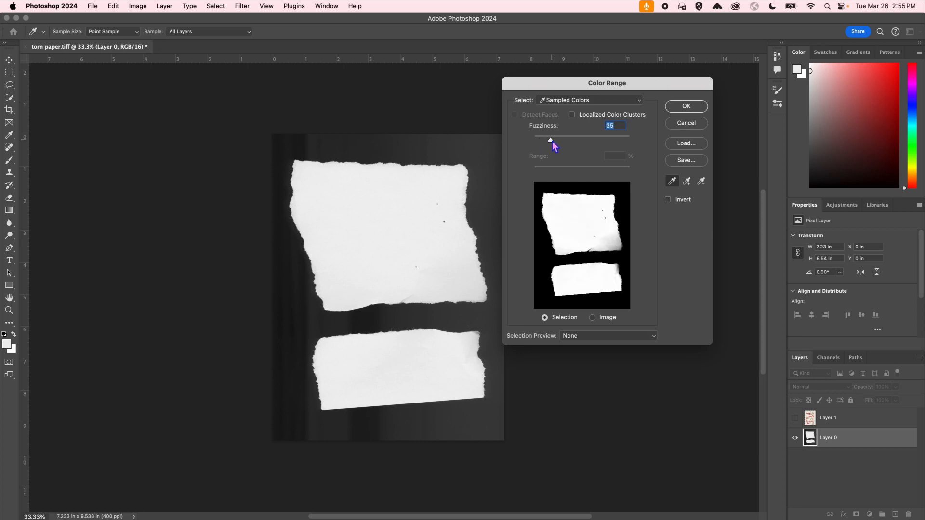
{"action": "left_click_drag", "start_coordinate": [552, 141], "coordinate": [553, 140]}
{"action": "left_click", "coordinate": [692, 109]}
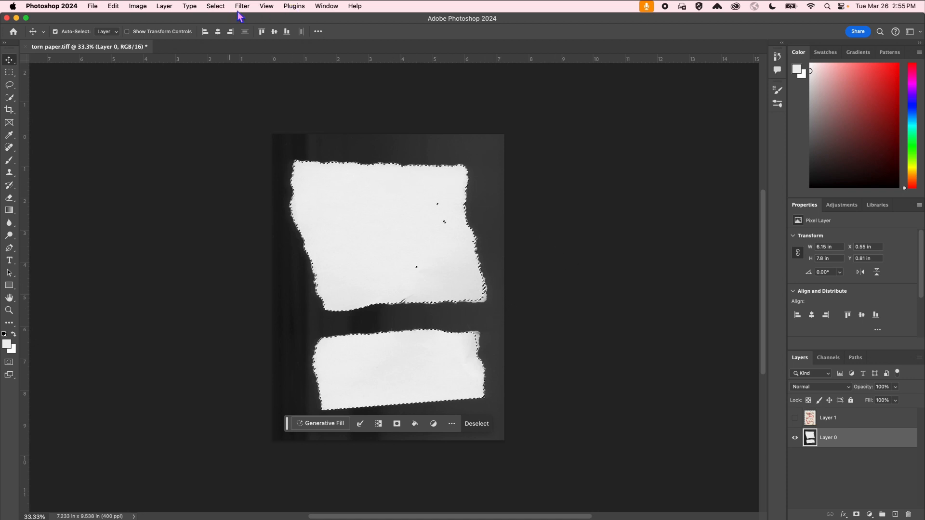
Invert the paper selection, delete the dark background, and zoom in to check the torn edges.
{"action": "left_click", "coordinate": [215, 7]}
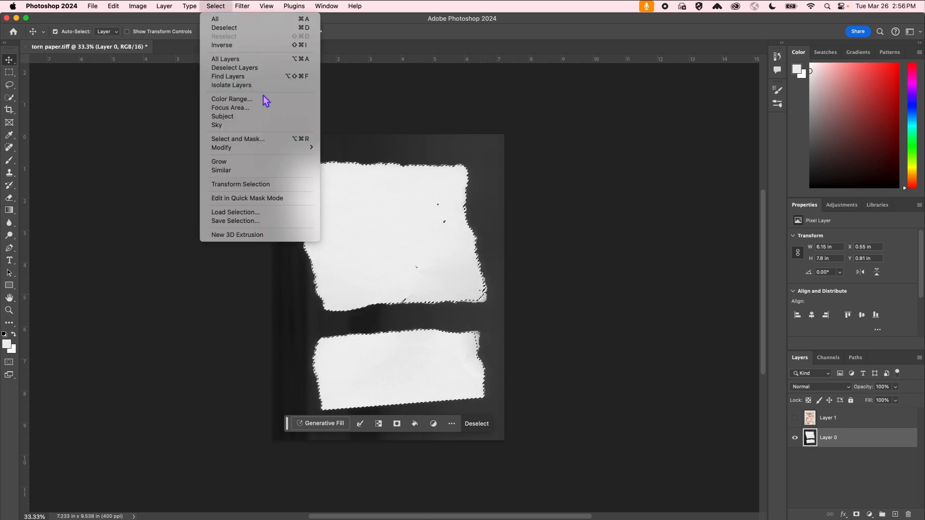
{"action": "left_click", "coordinate": [263, 45]}
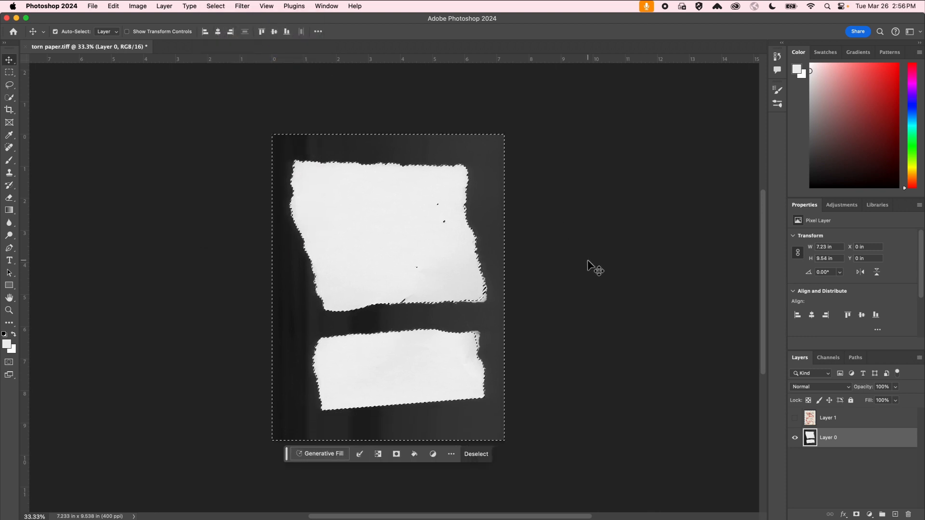
{"action": "key", "text": "Delete"}
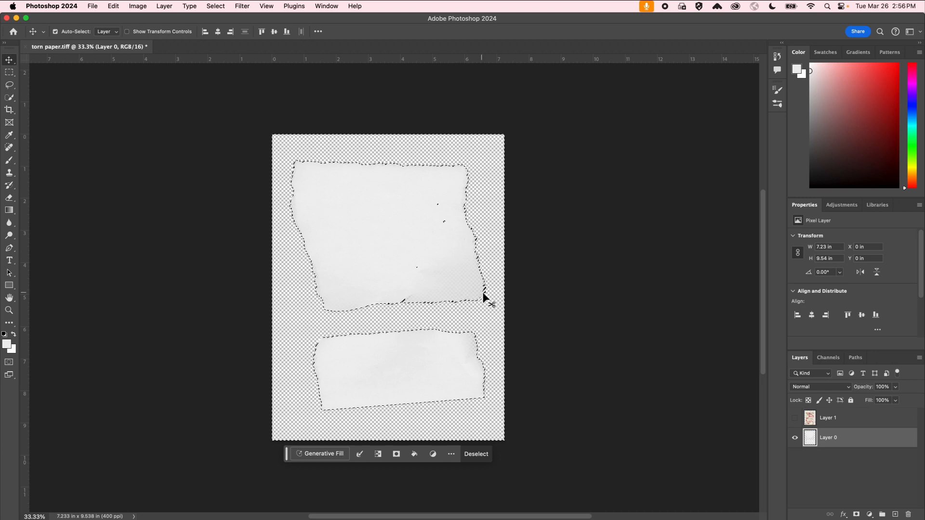
{"action": "key", "text": "super+equal"}
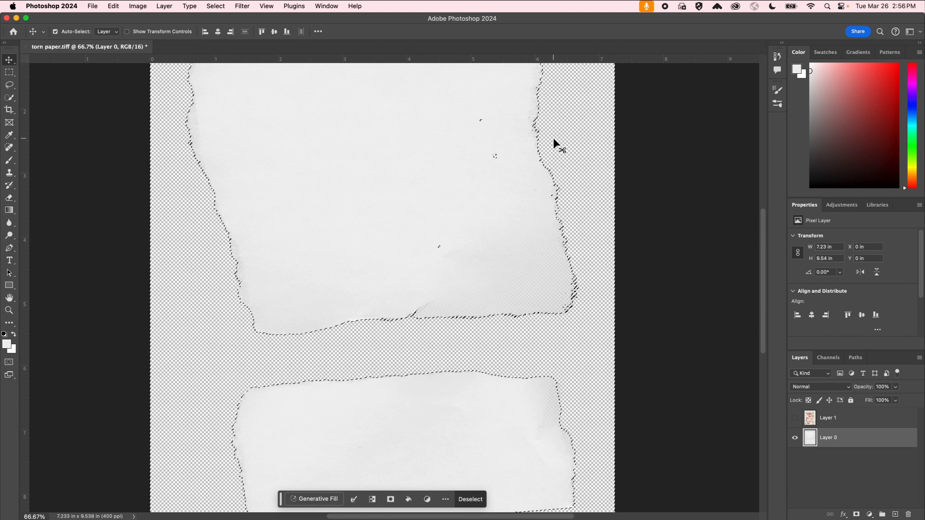
{"action": "key", "text": "super+minus"}
{"action": "key", "text": "super+minus"}
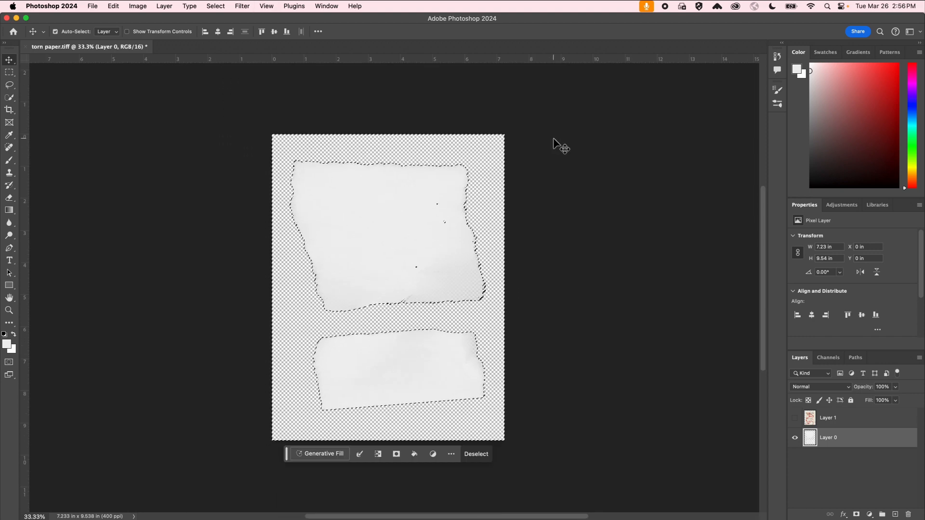
Deselect and make the poster layer, Layer 1, visible again.
{"action": "left_click", "coordinate": [9, 72]}
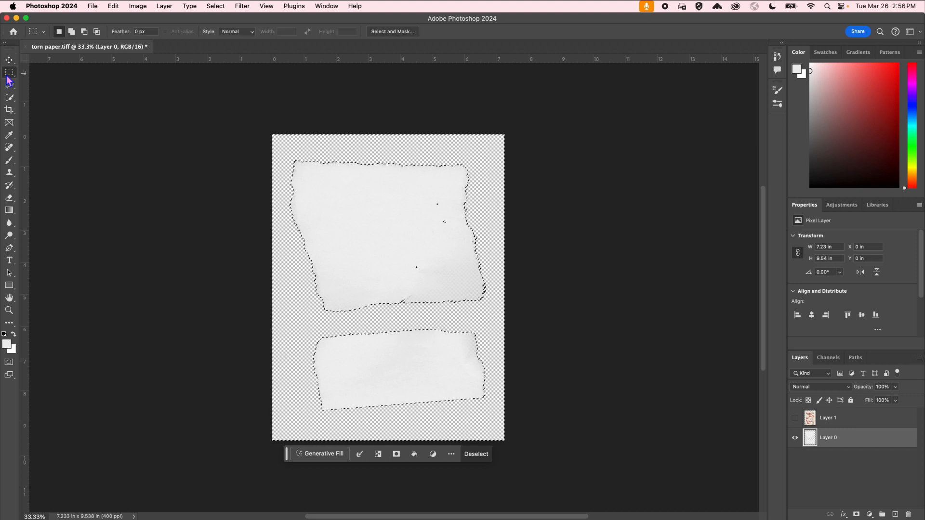
{"action": "left_click", "coordinate": [166, 240]}
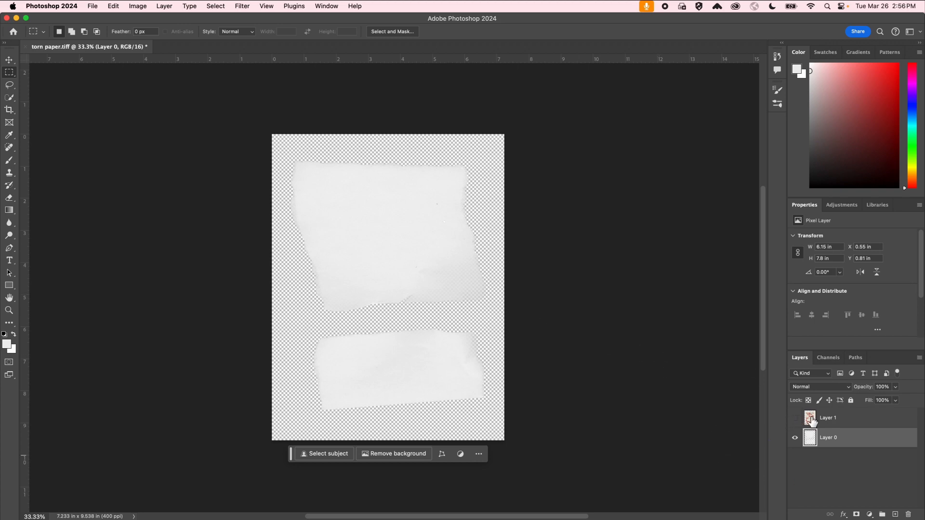
{"action": "left_click", "coordinate": [795, 419]}
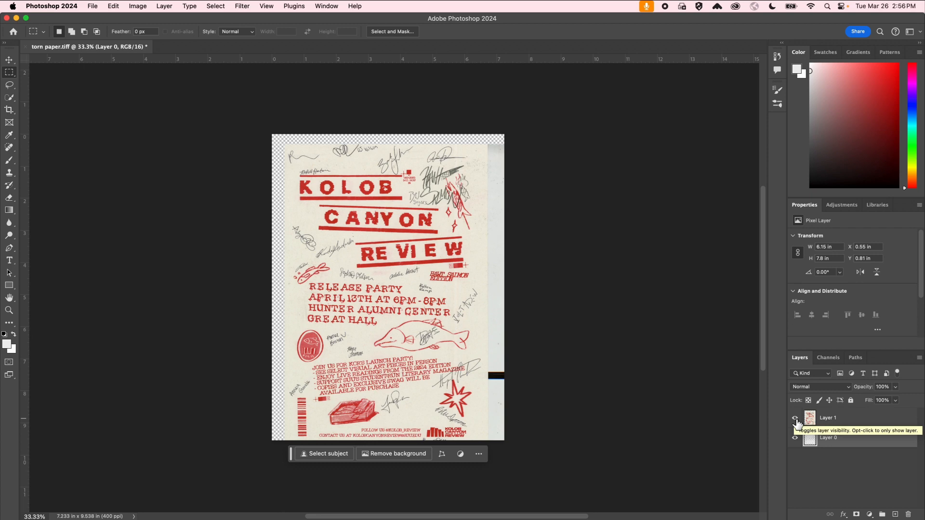
Hide the poster, then cut the lower torn-paper piece and paste it as Layer 2.
{"action": "left_click", "coordinate": [796, 418]}
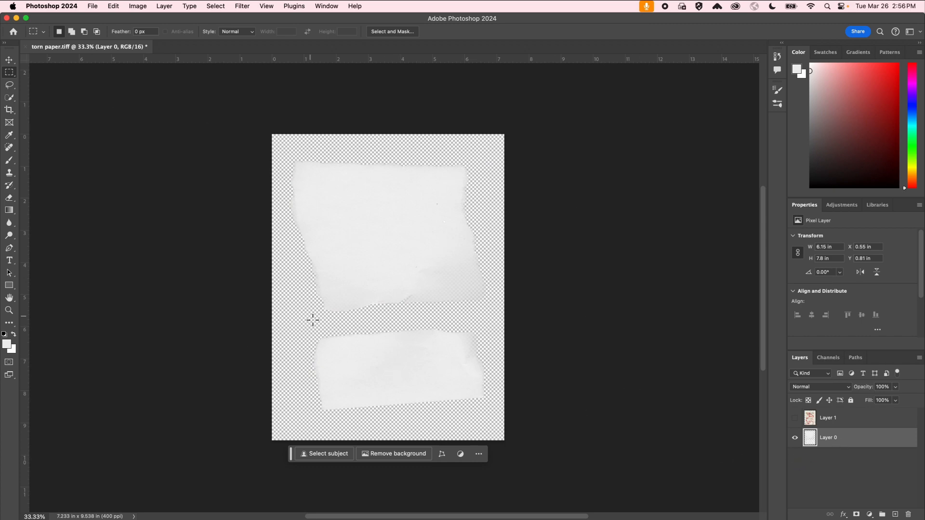
{"action": "left_click_drag", "start_coordinate": [288, 324], "coordinate": [501, 430]}
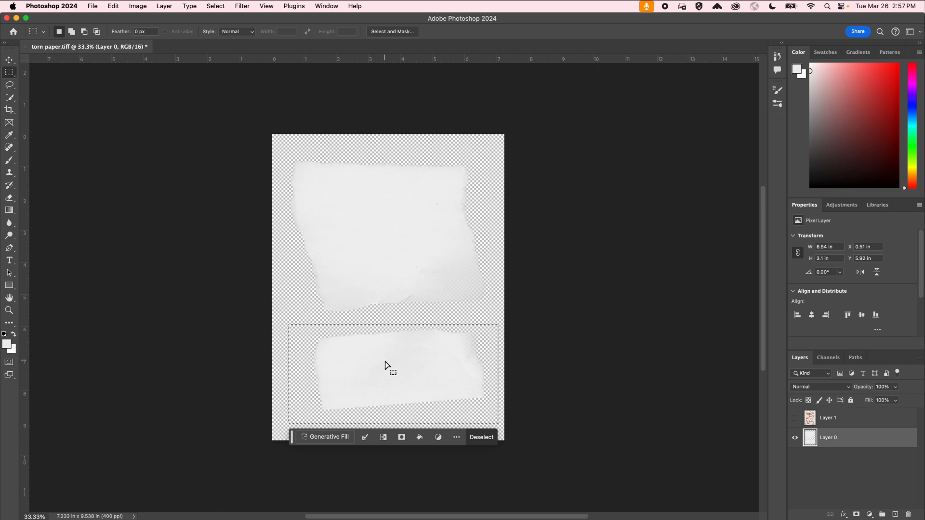
{"action": "key", "text": "cmd+x"}
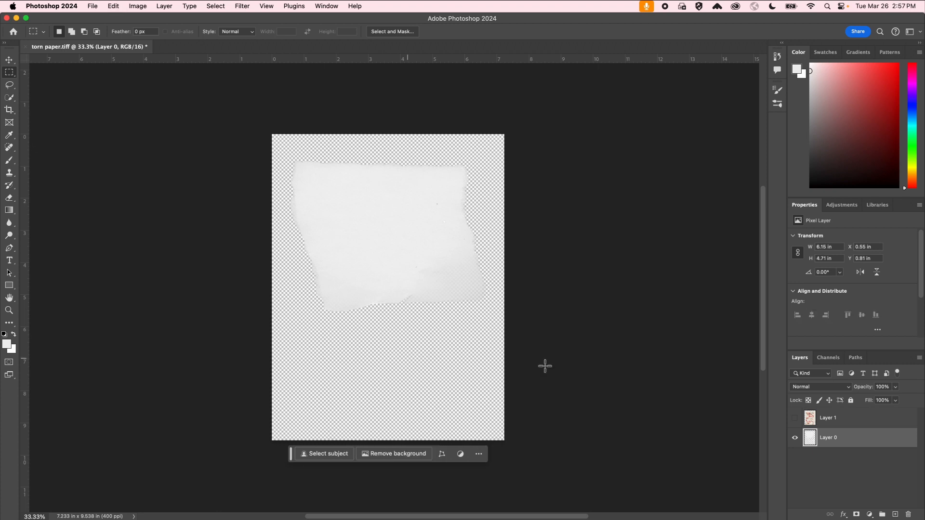
{"action": "key", "text": "cmd+v"}
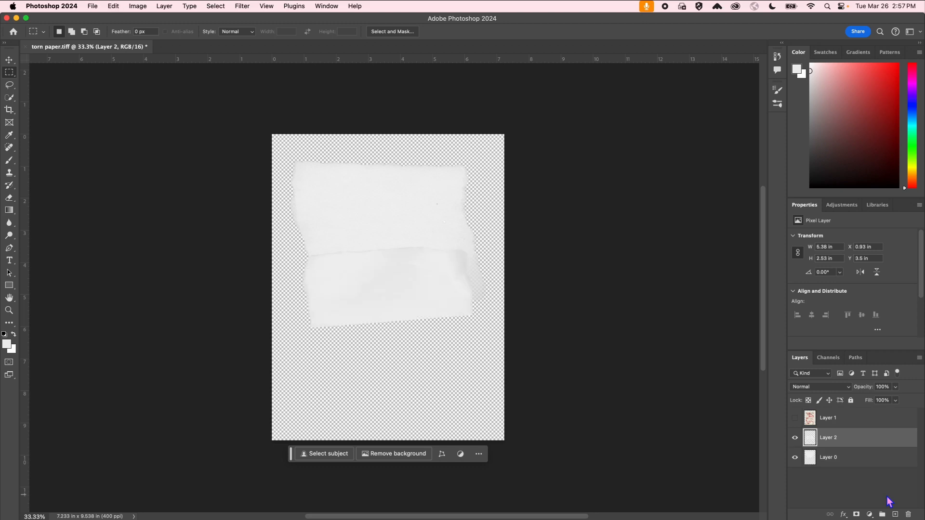
Move the Layer 2 piece down the canvas, hide it, and select Layer 0.
{"action": "key", "text": "v"}
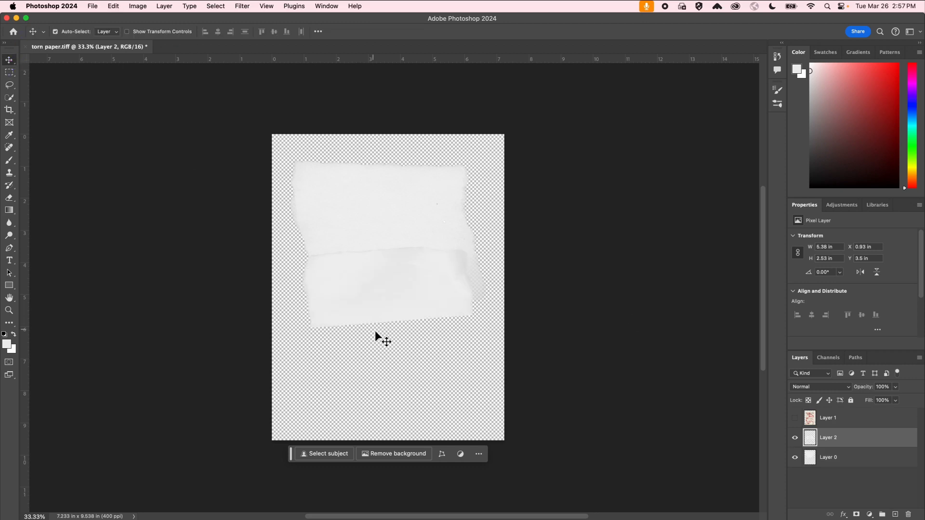
{"action": "left_click_drag", "start_coordinate": [379, 291], "coordinate": [373, 369]}
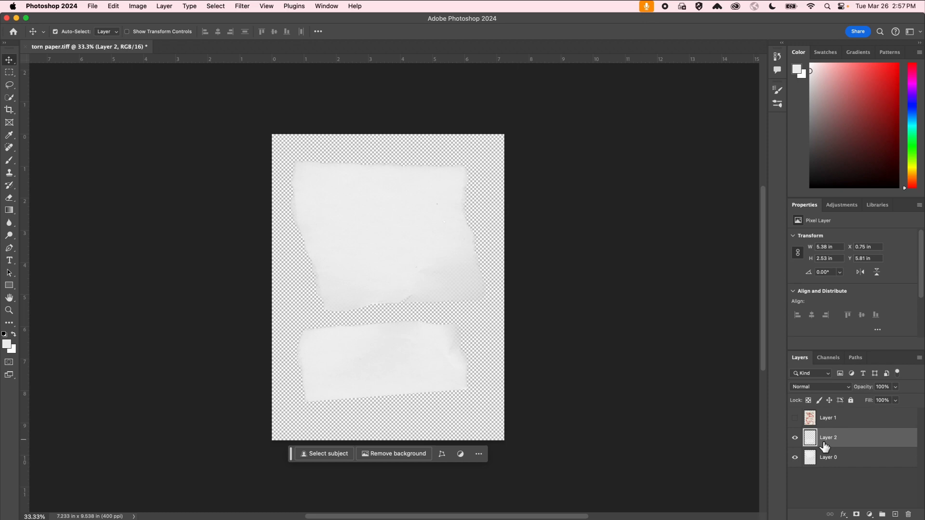
{"action": "left_click", "coordinate": [795, 438]}
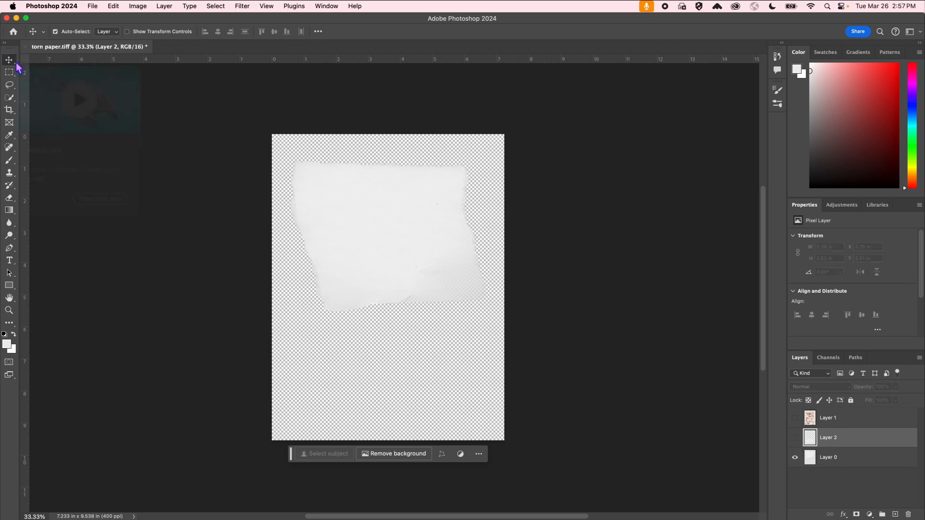
{"action": "left_click", "coordinate": [385, 214]}
Nudge Layer 0's torn paper lower, show the poster, and stack Layer 0 just below Layer 1.
{"action": "left_click_drag", "start_coordinate": [399, 218], "coordinate": [405, 263]}
{"action": "left_click", "coordinate": [795, 418]}
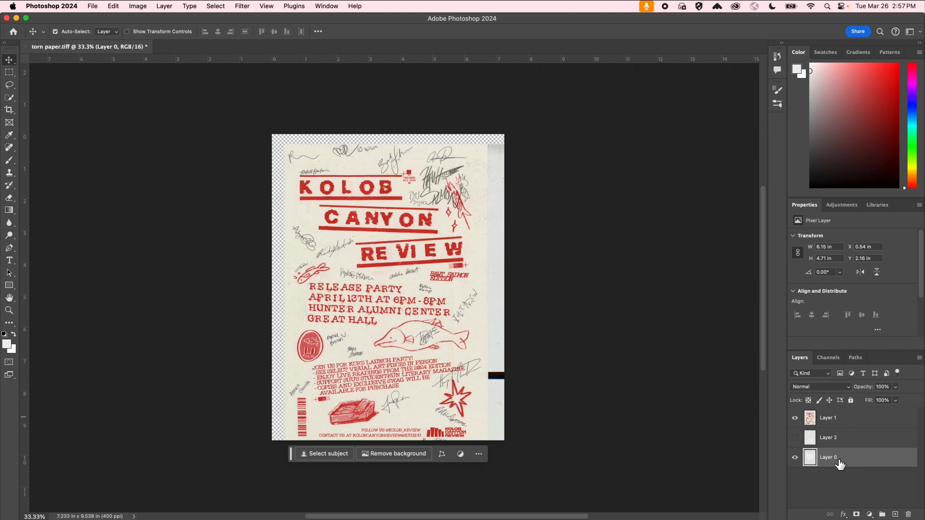
{"action": "left_click_drag", "start_coordinate": [837, 463], "coordinate": [835, 436]}
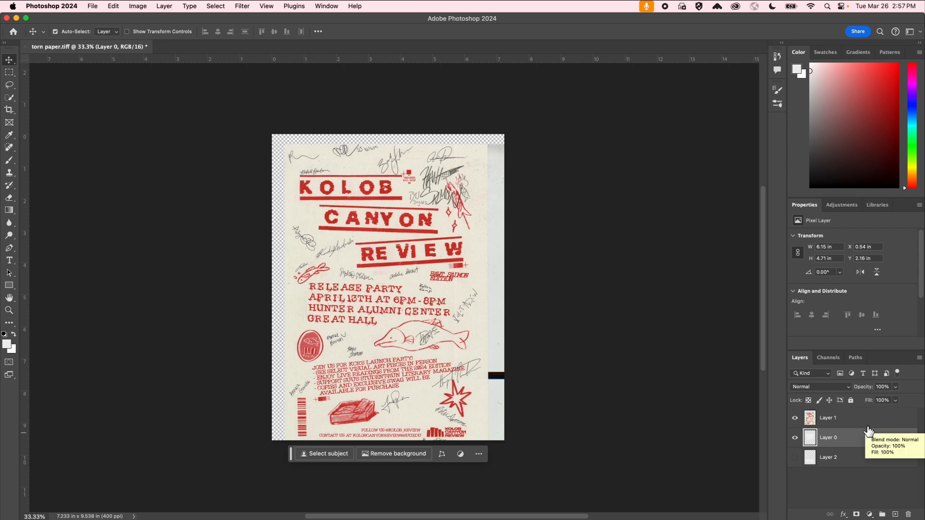
{"action": "left_click_drag", "start_coordinate": [868, 430], "coordinate": [835, 429]}
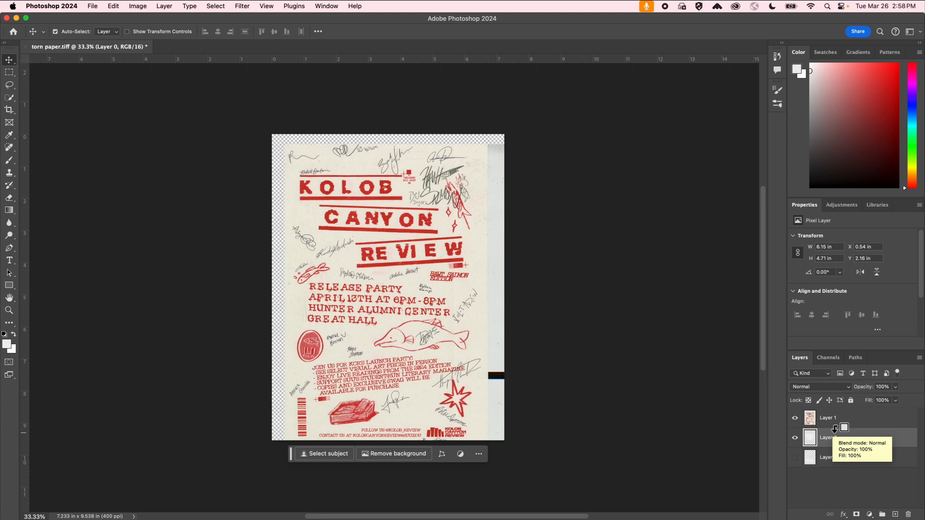
Clip the Layer 1 poster to Layer 0's torn paper and shift it right and slightly up.
{"action": "left_click", "coordinate": [835, 428], "text": "alt"}
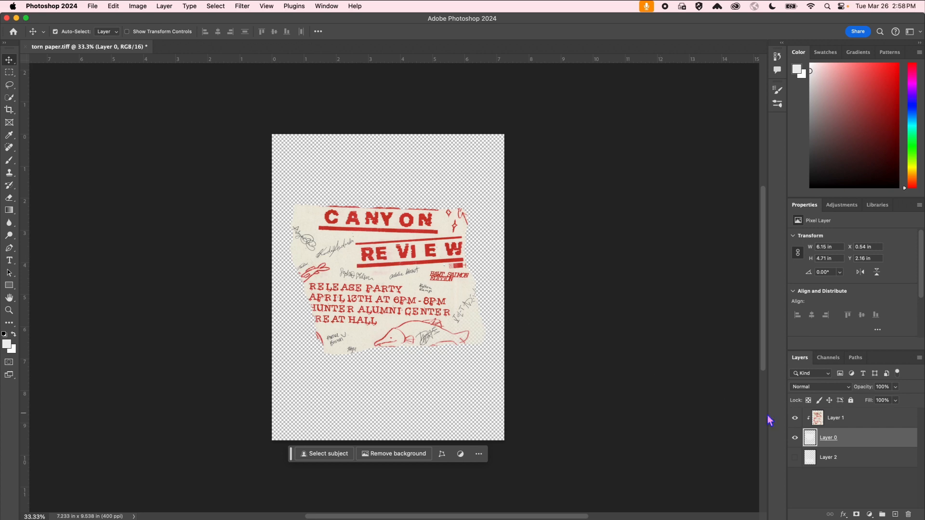
{"action": "left_click", "coordinate": [854, 421]}
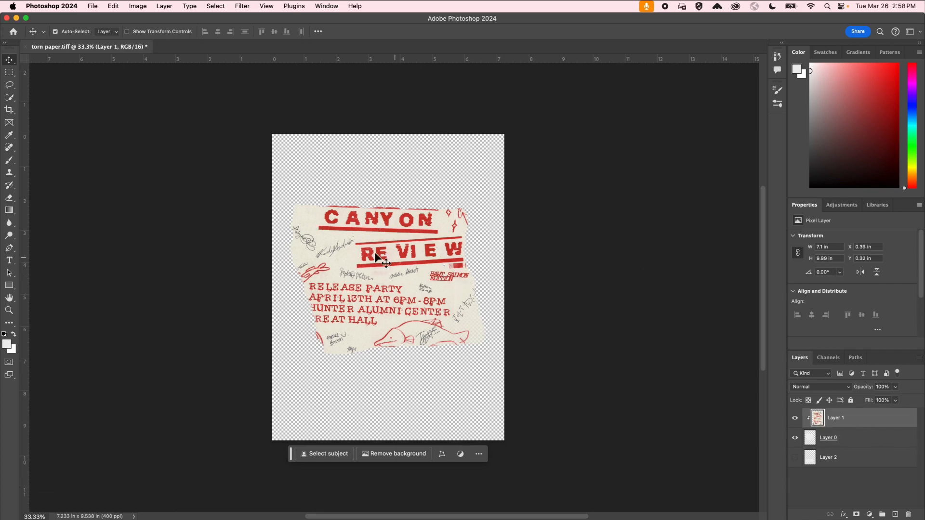
{"action": "mouse_move", "coordinate": [383, 254]}
{"action": "left_mouse_down"}
{"action": "mouse_move", "coordinate": [420, 251]}
{"action": "mouse_move", "coordinate": [384, 195]}
{"action": "mouse_move", "coordinate": [366, 276]}
{"action": "mouse_move", "coordinate": [381, 195]}
{"action": "mouse_move", "coordinate": [376, 244]}
{"action": "left_mouse_up"}
Scale the poster to about 99%, reposition it, and commit the transform.
{"action": "key", "text": "super+t"}
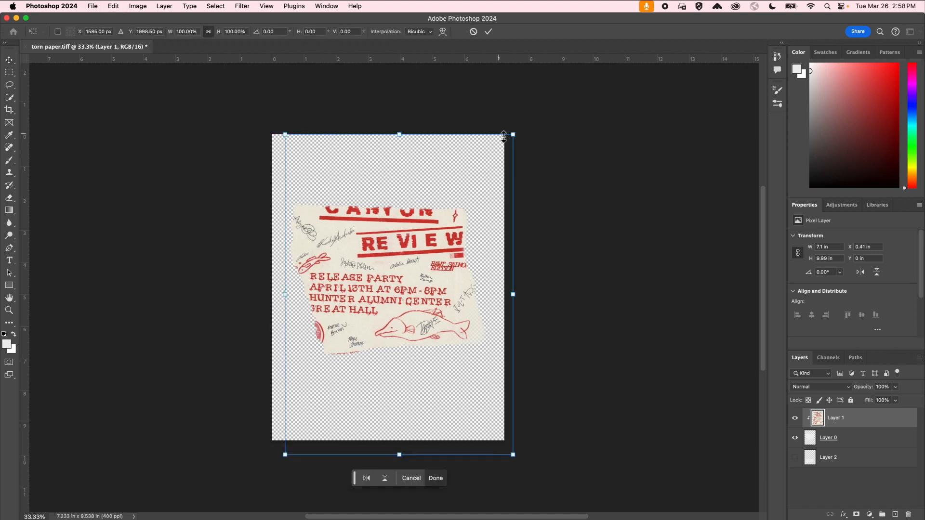
{"action": "mouse_move", "coordinate": [514, 139]}
{"action": "left_mouse_down"}
{"action": "mouse_move", "coordinate": [468, 165]}
{"action": "mouse_move", "coordinate": [510, 138]}
{"action": "left_mouse_up"}
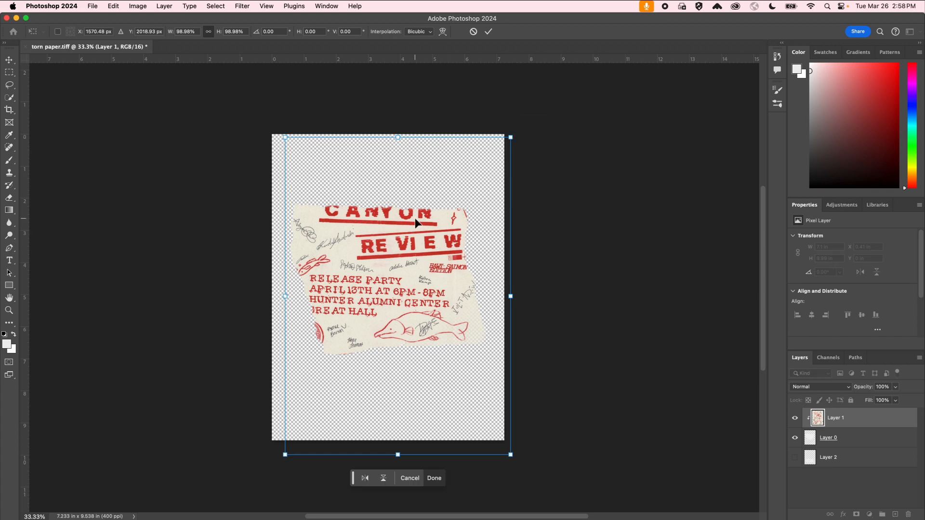
{"action": "left_click_drag", "start_coordinate": [419, 224], "coordinate": [416, 220]}
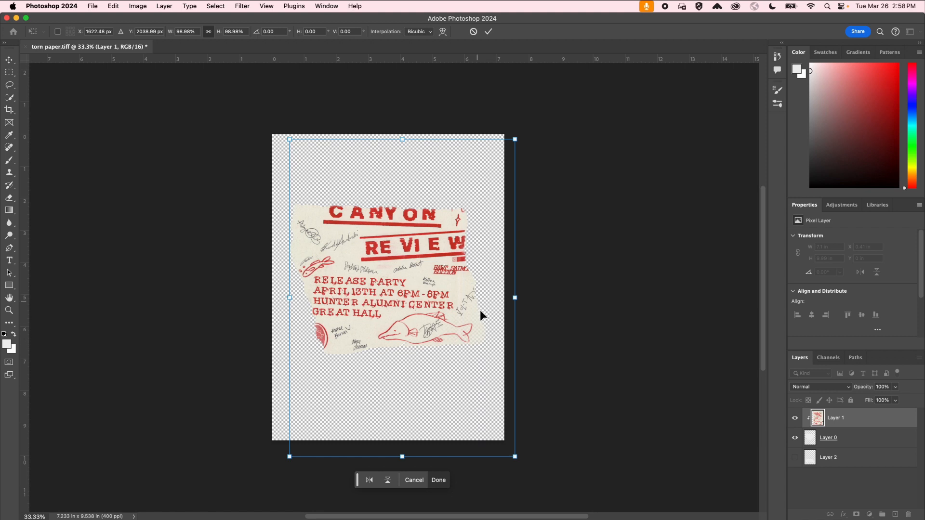
{"action": "key", "text": "Return"}
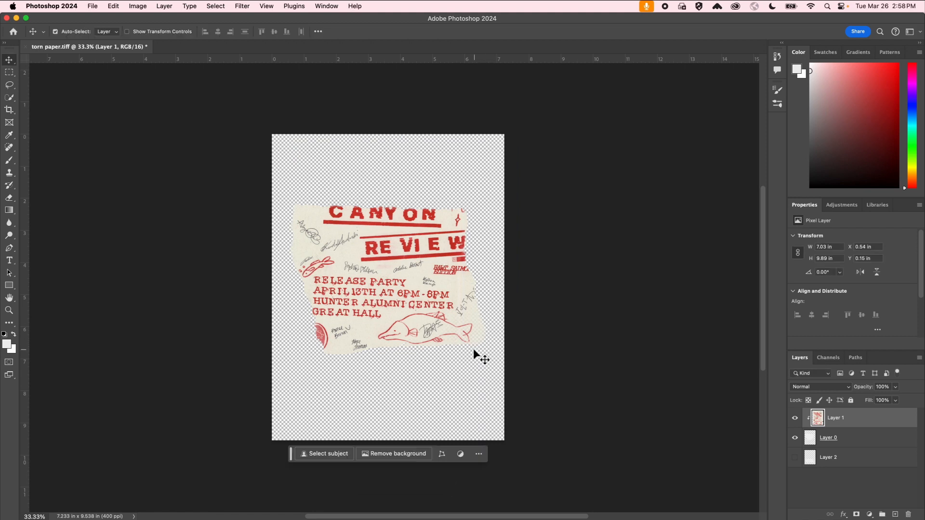
Add a new layer at the bottom of the stack and draw a canvas-sized rectangle.
{"action": "left_click", "coordinate": [895, 515]}
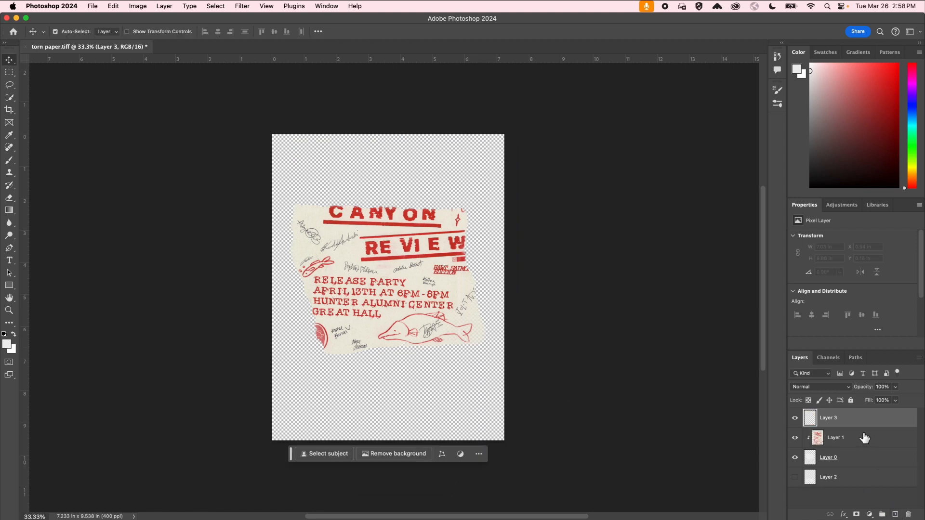
{"action": "left_click_drag", "start_coordinate": [854, 420], "coordinate": [854, 493]}
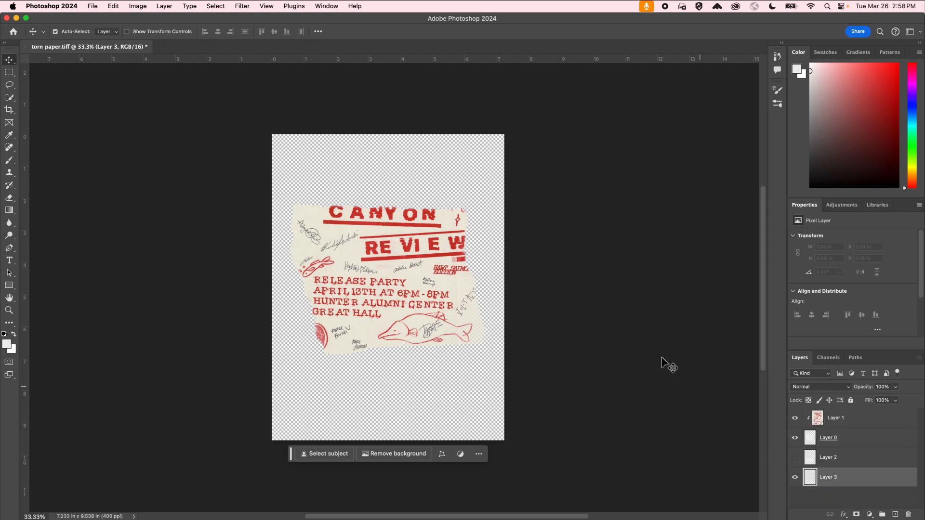
{"action": "left_click", "coordinate": [10, 286]}
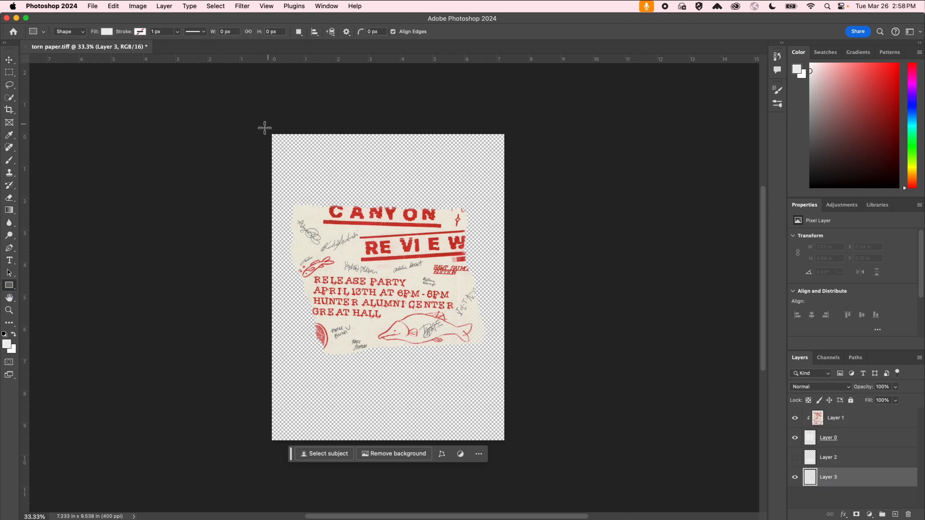
{"action": "left_click_drag", "start_coordinate": [265, 127], "coordinate": [524, 448]}
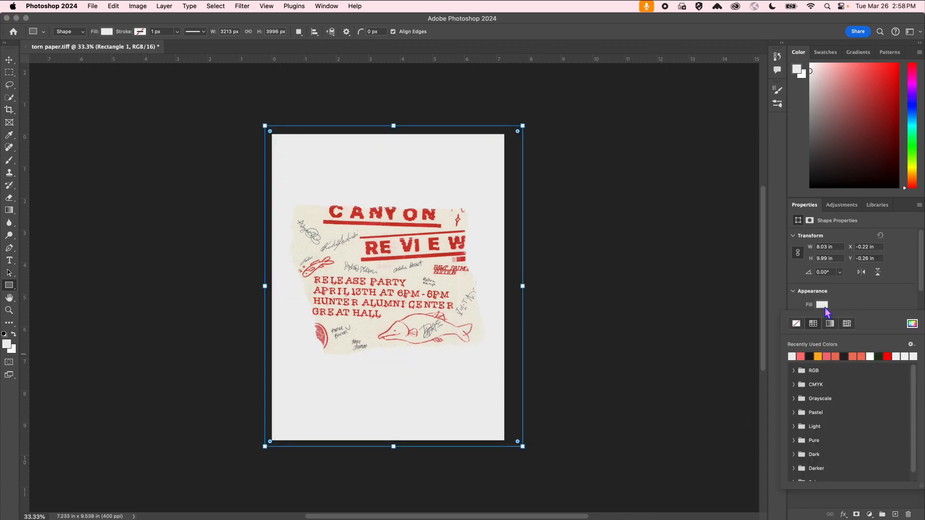
Fill Rectangle 1 with near-black, then hide it.
{"action": "left_click", "coordinate": [821, 304]}
{"action": "left_click", "coordinate": [844, 357]}
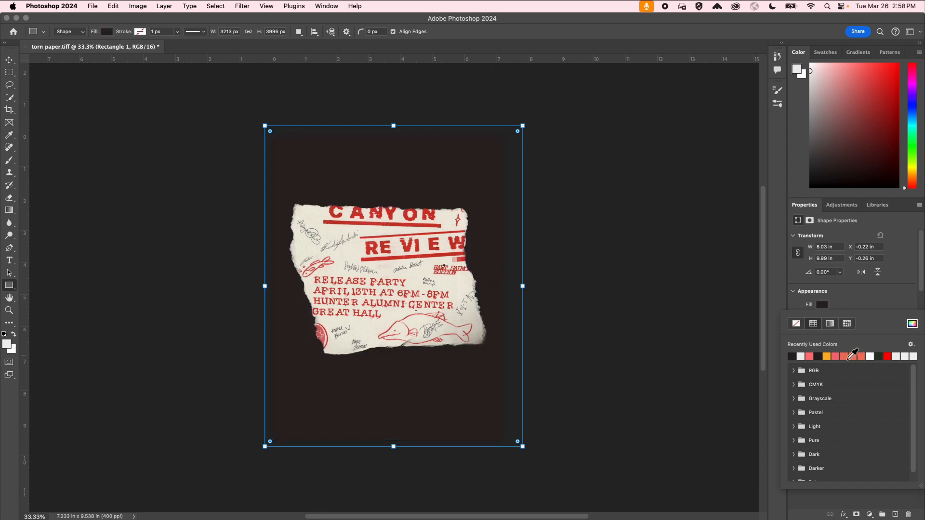
{"action": "key", "text": "v"}
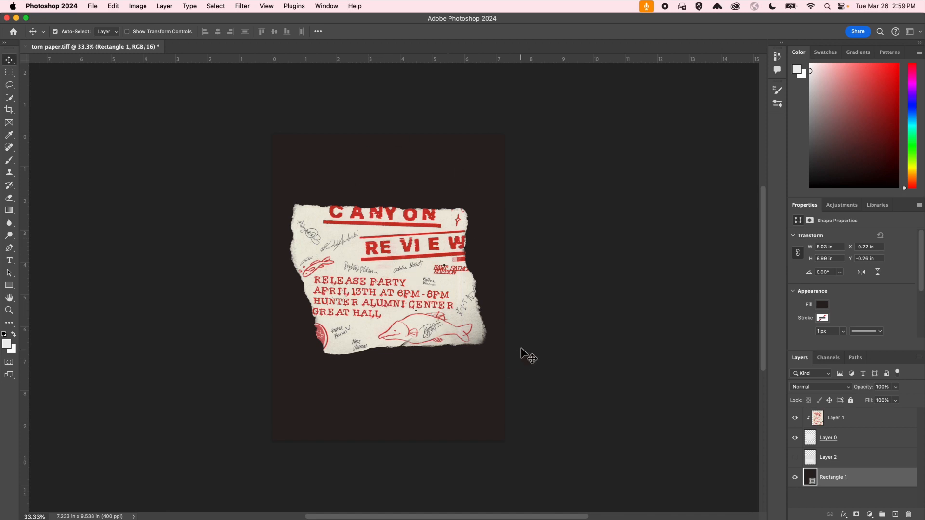
{"action": "left_click", "coordinate": [795, 478]}
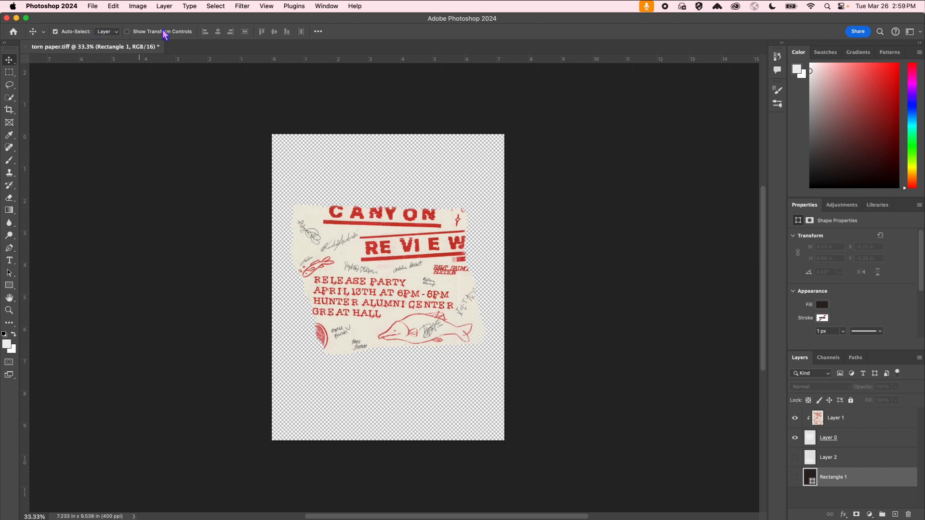
Start a Save As with the Photoshop file format.
{"action": "left_click", "coordinate": [92, 7]}
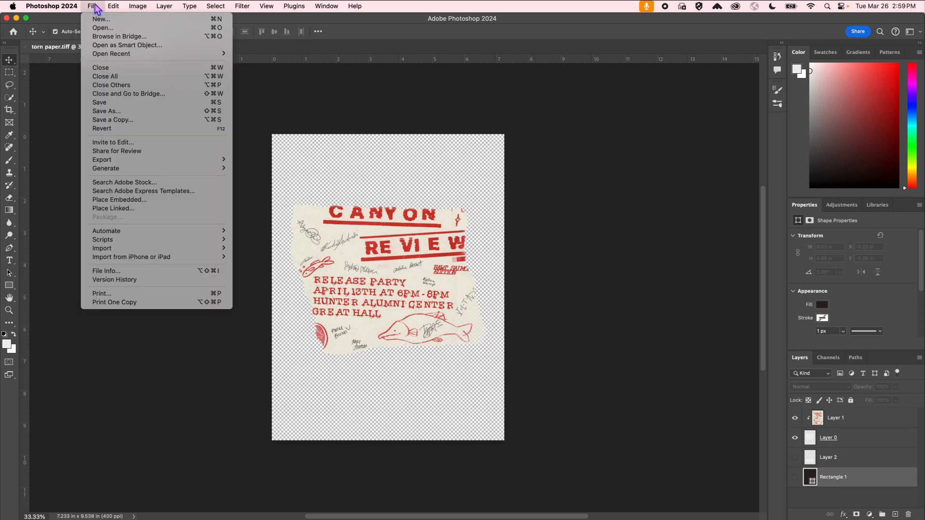
{"action": "left_click", "coordinate": [167, 113]}
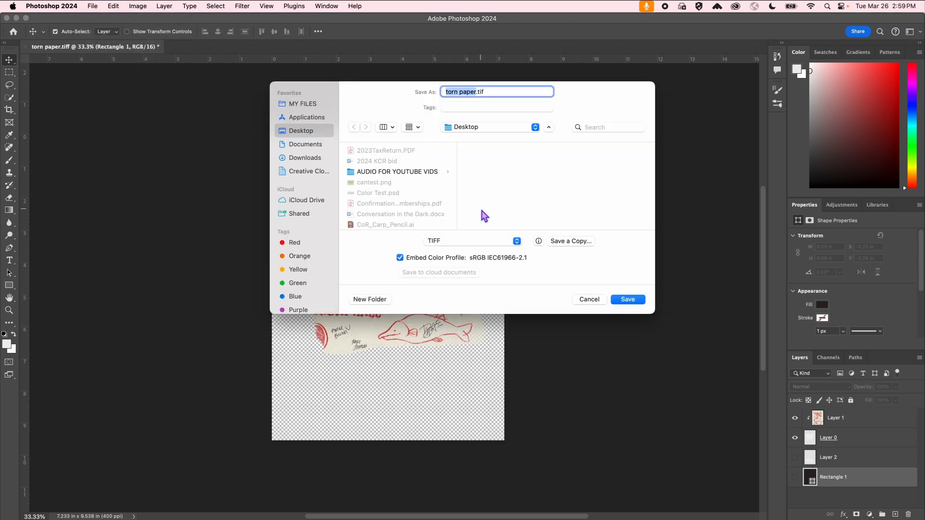
{"action": "left_click", "coordinate": [518, 241]}
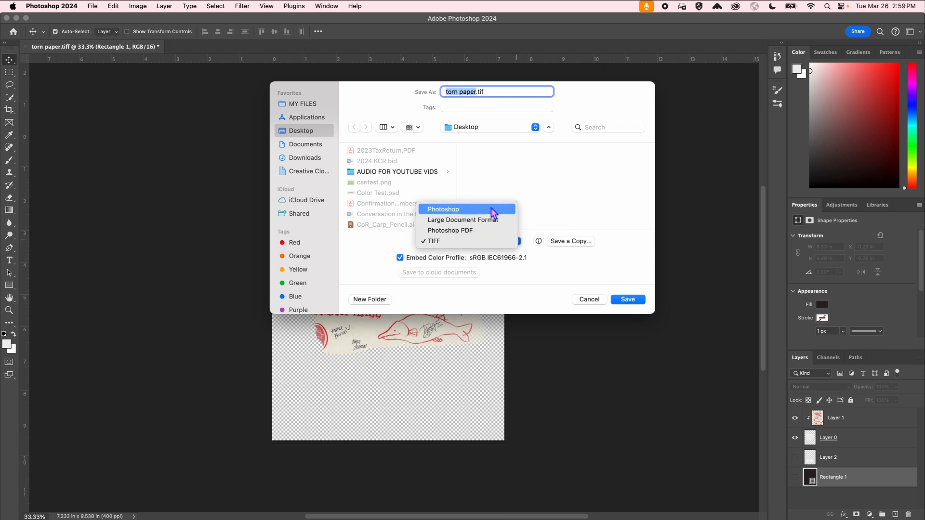
{"action": "left_click", "coordinate": [491, 208]}
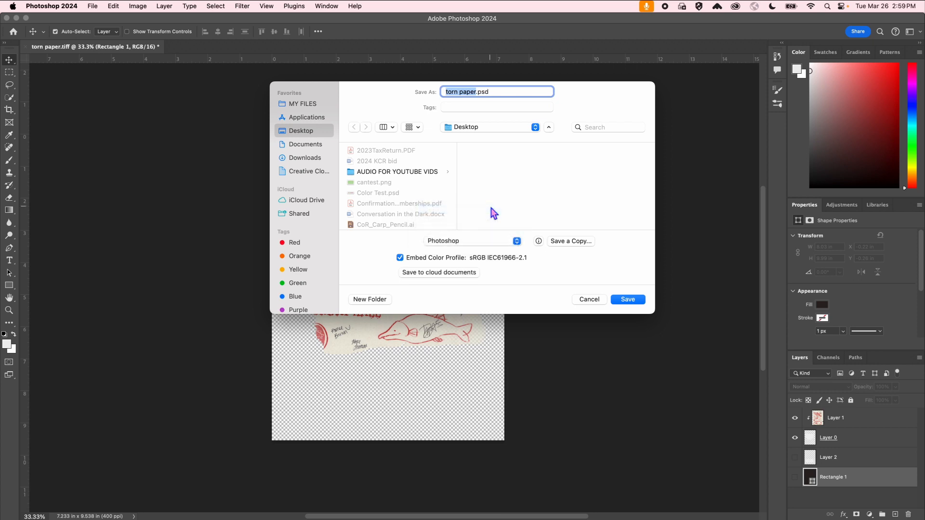
Name the file KCR_tearing_it_up.
{"action": "type", "text": "KCR"}
{"action": "type", "text": " tearing it "}
{"action": "type", "text": "up"}
{"action": "key", "text": "BackSpace"}
{"action": "type", "text": "-"}
{"action": "key", "text": "BackSpace"}
{"action": "type", "text": "_"}
{"action": "key", "text": "Left"}
{"action": "key", "text": "Left"}
{"action": "key", "text": "BackSpace"}
{"action": "type", "text": "_"}
{"action": "key", "text": "Left"}
{"action": "key", "text": "Left"}
{"action": "key", "text": "Left"}
{"action": "key", "text": "Left"}
{"action": "key", "text": "Left"}
{"action": "key", "text": "Left"}
{"action": "key", "text": "Left"}
{"action": "key", "text": "Left"}
{"action": "key", "text": "BackSpace"}
{"action": "type", "text": "_"}
Save into AUDIO FOR YOUTUBE VIDS with Maximize Compatibility, then close KCR Signed.tiff.
{"action": "left_click", "coordinate": [411, 172]}
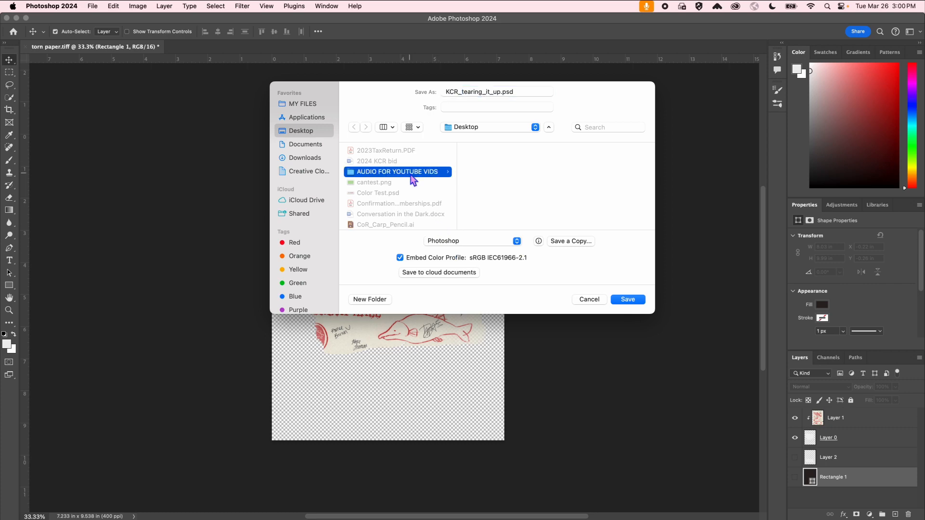
{"action": "left_click", "coordinate": [636, 302]}
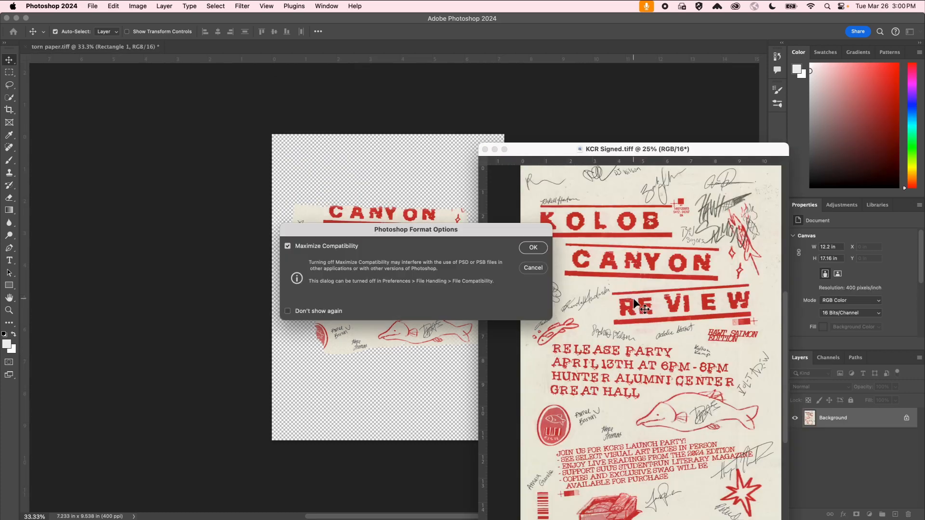
{"action": "left_click", "coordinate": [533, 247]}
{"action": "left_click", "coordinate": [485, 148]}
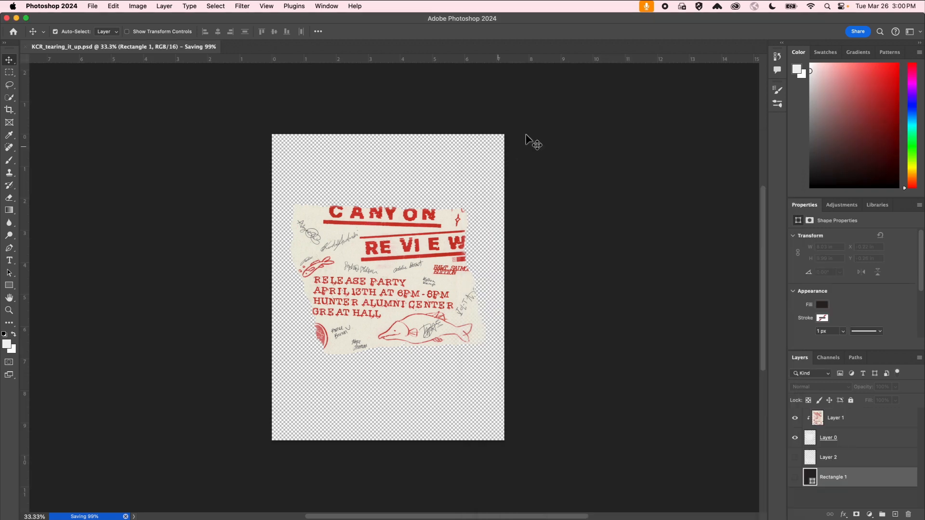